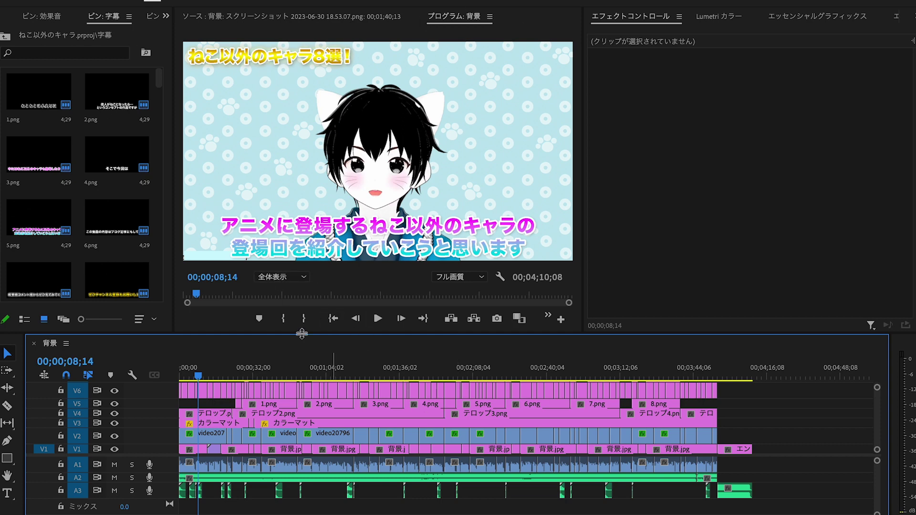
Step: Switch to VRoid Studio and examine the cat-eared avatar's face and samurai outfit at several distances
{"action": "mouse_move", "coordinate": [598, 507]}
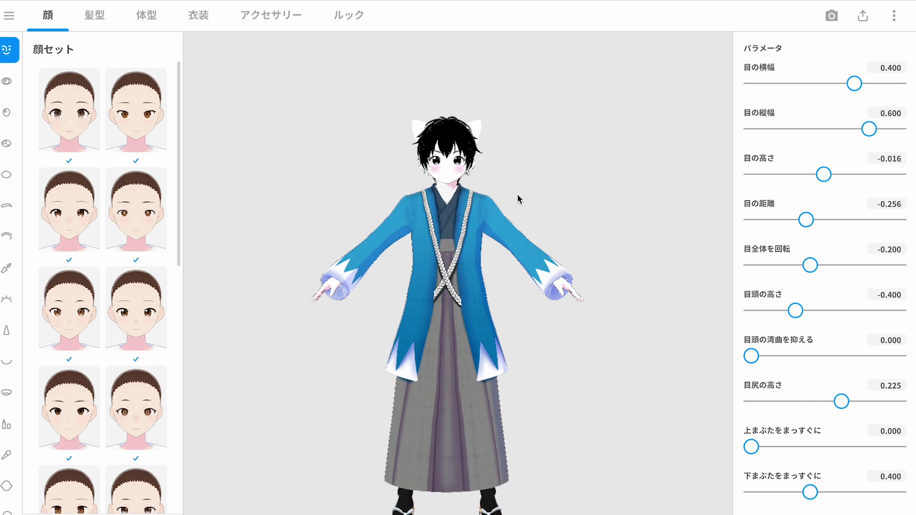
{"action": "scroll", "coordinate": [474, 219], "scroll_direction": "down", "scroll_amount": 1}
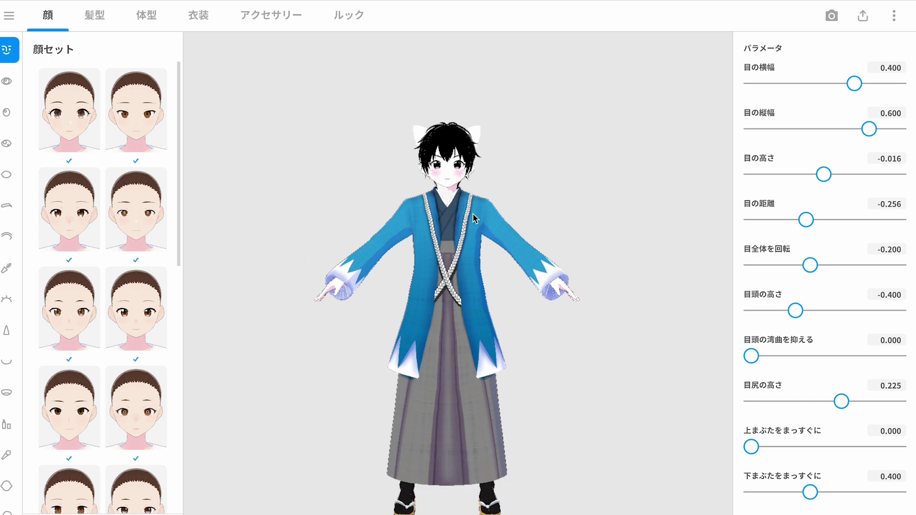
{"action": "scroll", "coordinate": [474, 219], "scroll_direction": "up", "scroll_amount": 2}
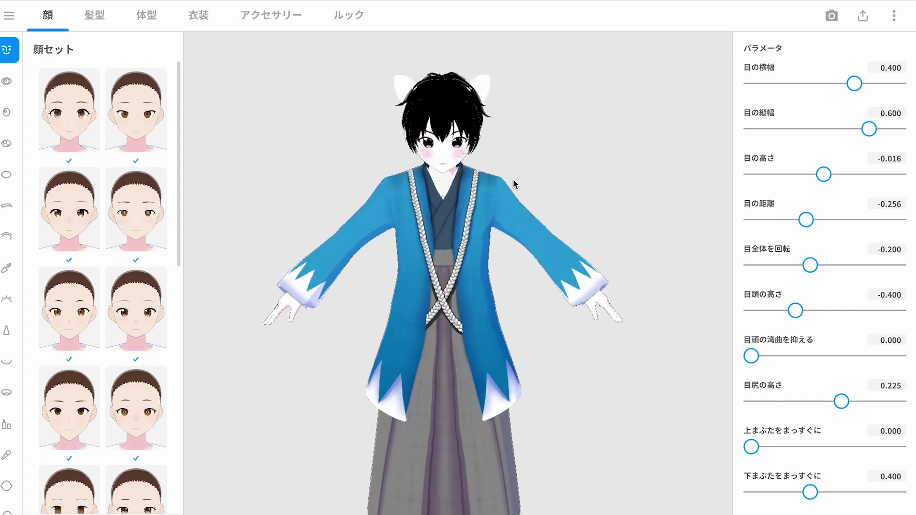
{"action": "scroll", "coordinate": [515, 176], "scroll_direction": "down", "scroll_amount": 3}
{"action": "scroll", "coordinate": [516, 167], "scroll_direction": "up", "scroll_amount": 3}
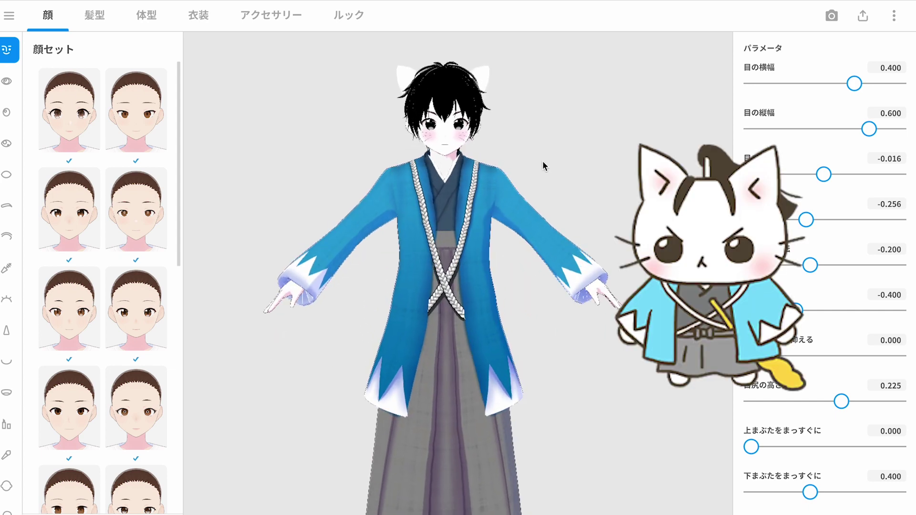
{"action": "scroll", "coordinate": [548, 176], "scroll_direction": "down", "scroll_amount": 3}
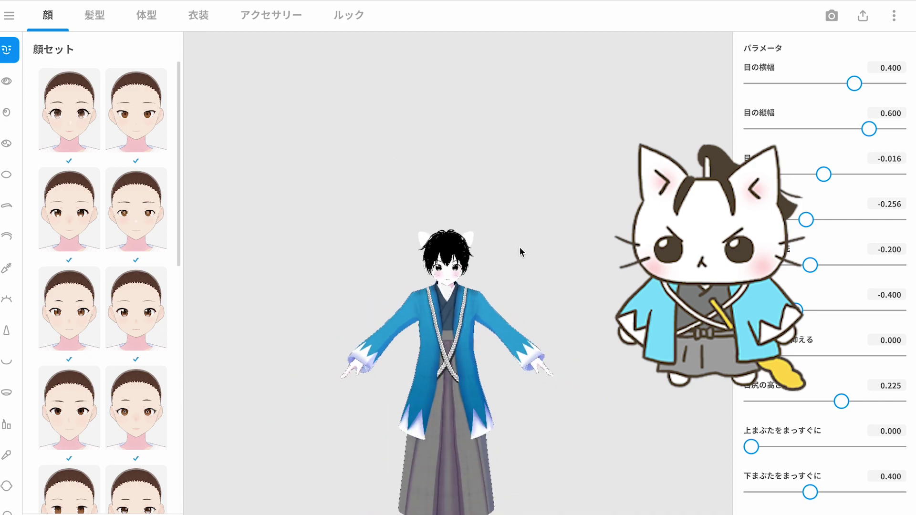
{"action": "scroll", "coordinate": [521, 249], "scroll_direction": "up", "scroll_amount": 5}
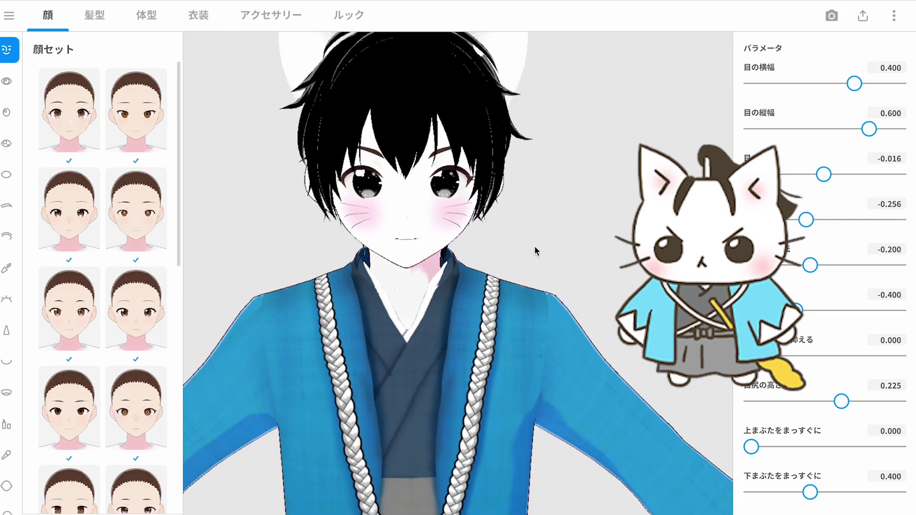
{"action": "scroll", "coordinate": [537, 256], "scroll_direction": "up", "scroll_amount": 3}
{"action": "scroll", "coordinate": [537, 238], "scroll_direction": "down", "scroll_amount": 3}
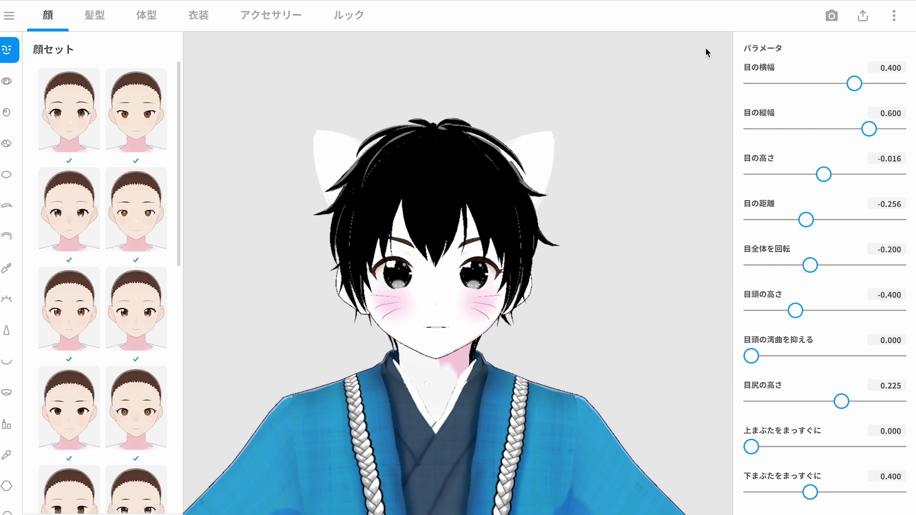
Step: Look through the avatar's eye, iris, iris highlight, eye white and eyebrow settings, and inspect the figure in its outfit
{"action": "mouse_move", "coordinate": [856, 91]}
{"action": "left_mouse_down"}
{"action": "mouse_move", "coordinate": [806, 88]}
{"action": "mouse_move", "coordinate": [863, 93]}
{"action": "left_mouse_up"}
{"action": "key", "text": "ctrl+z"}
{"action": "left_click", "coordinate": [6, 81]}
{"action": "left_click", "coordinate": [7, 112]}
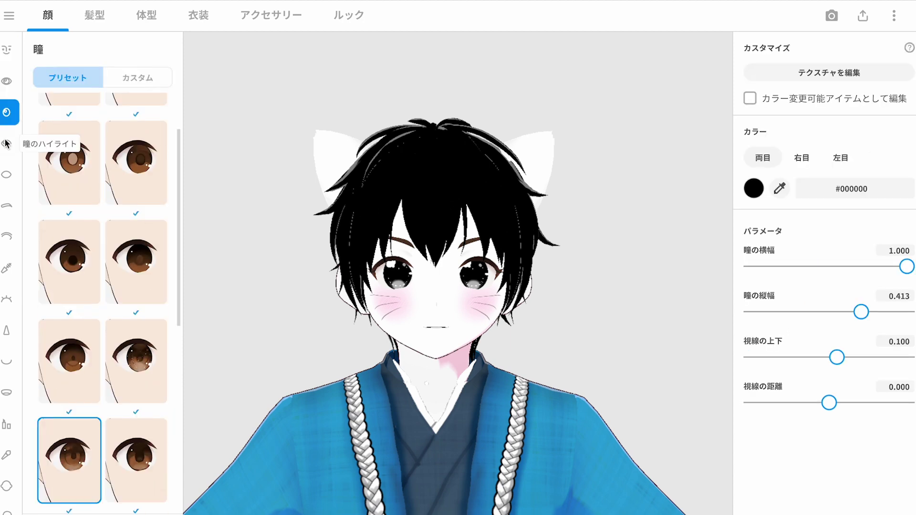
{"action": "left_click", "coordinate": [6, 144]}
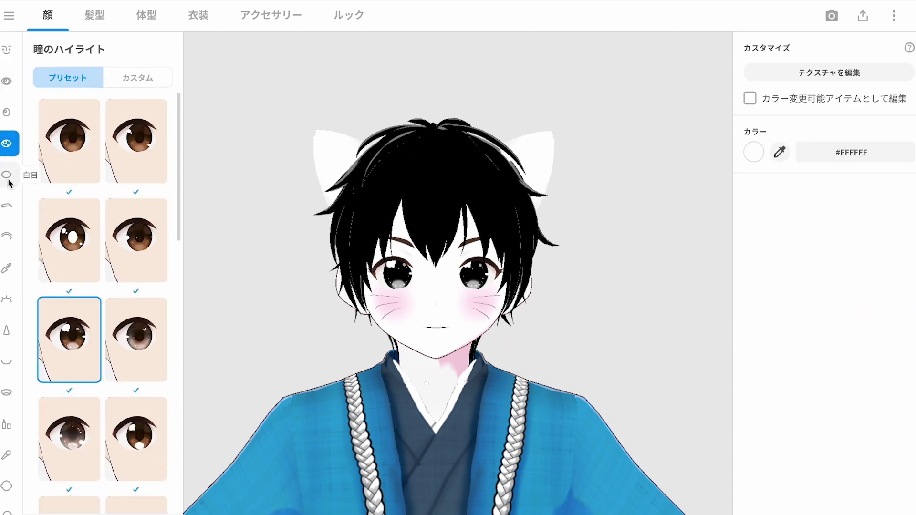
{"action": "left_click", "coordinate": [8, 177]}
{"action": "left_click", "coordinate": [7, 206]}
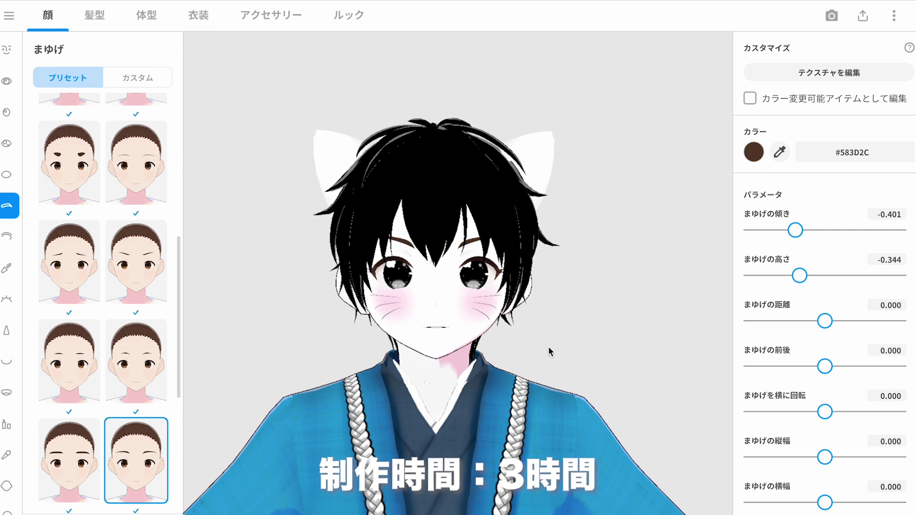
{"action": "scroll", "coordinate": [547, 334], "scroll_direction": "down", "scroll_amount": 5}
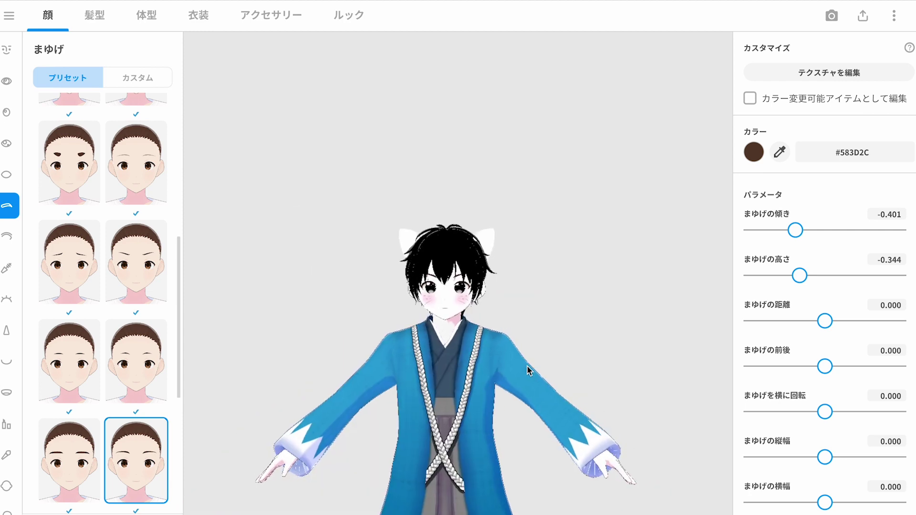
{"action": "left_click_drag", "start_coordinate": [523, 364], "coordinate": [536, 290]}
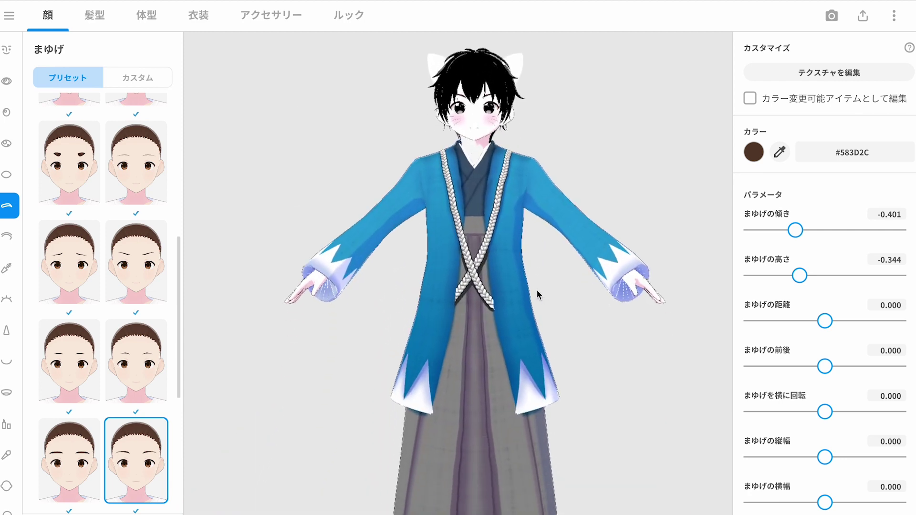
{"action": "scroll", "coordinate": [539, 292], "scroll_direction": "down", "scroll_amount": 3}
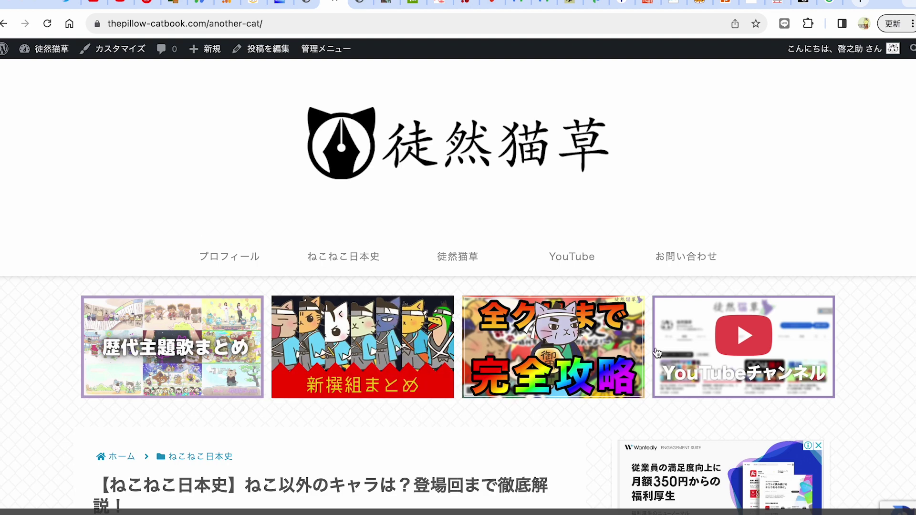
Step: Switch to the browser and read through the blog article on the non-cat characters of ねこねこ日本史
{"action": "scroll", "coordinate": [380, 351], "scroll_direction": "down", "scroll_amount": 5}
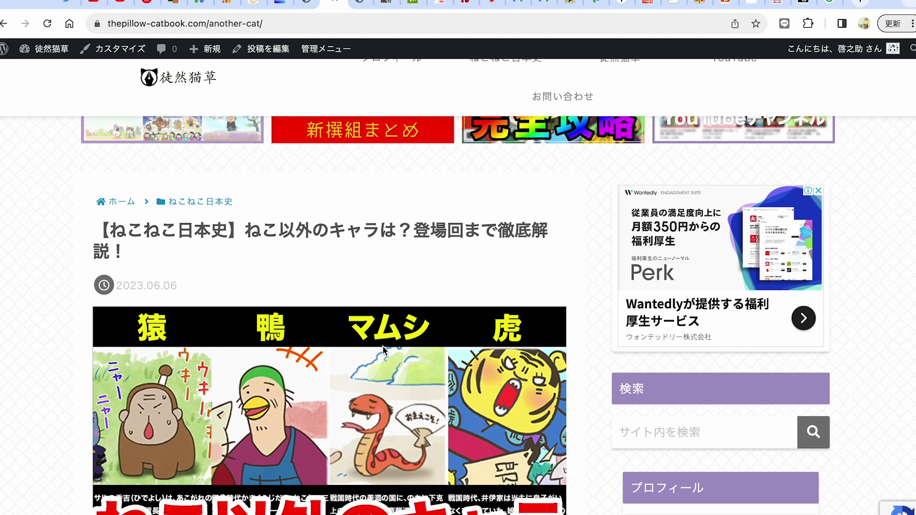
{"action": "scroll", "coordinate": [383, 345], "scroll_direction": "down", "scroll_amount": 1}
{"action": "scroll", "coordinate": [383, 351], "scroll_direction": "down", "scroll_amount": 15}
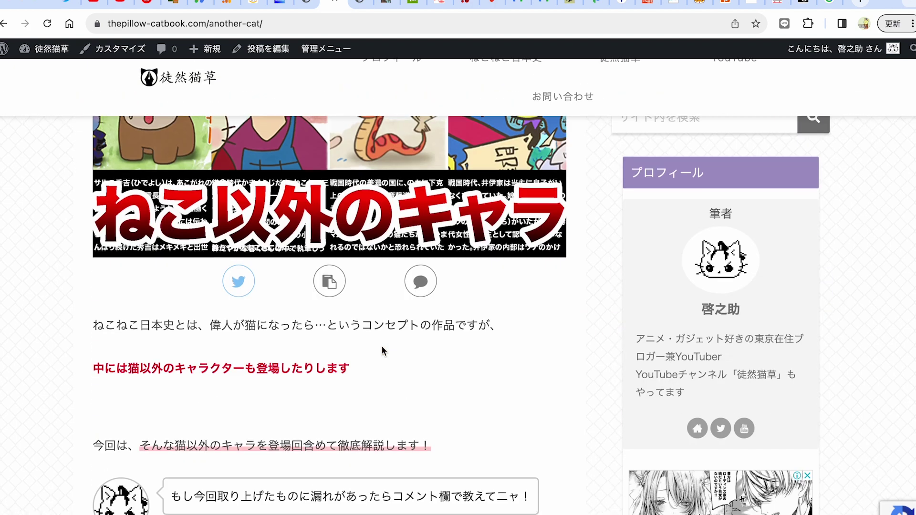
{"action": "scroll", "coordinate": [384, 347], "scroll_direction": "down", "scroll_amount": 20}
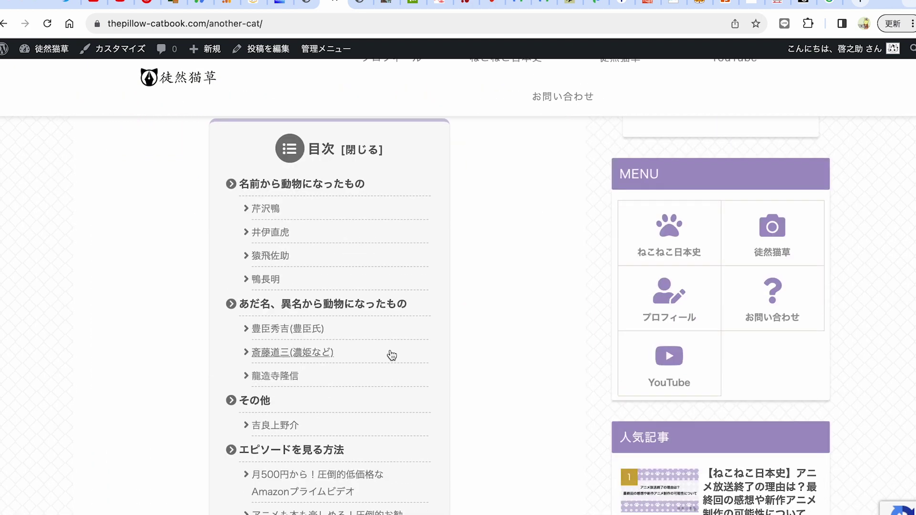
{"action": "scroll", "coordinate": [389, 357], "scroll_direction": "down", "scroll_amount": 20}
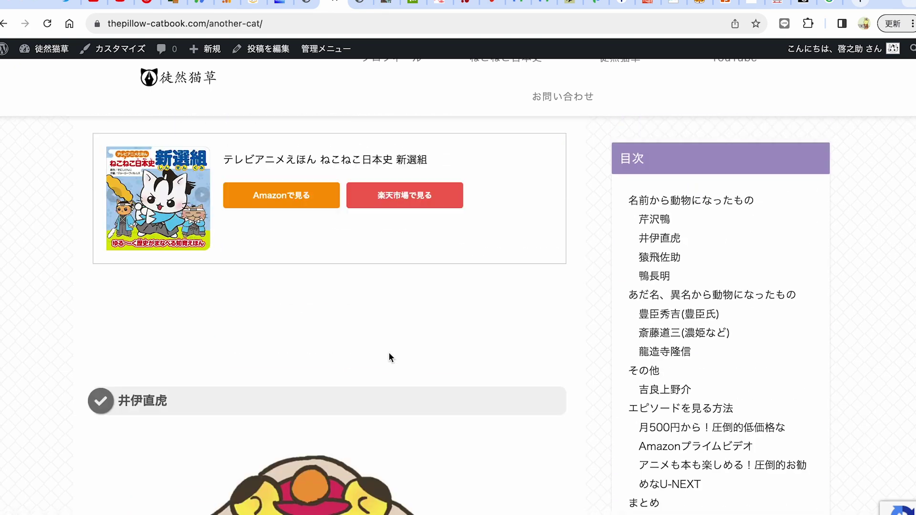
{"action": "scroll", "coordinate": [389, 361], "scroll_direction": "down", "scroll_amount": 20}
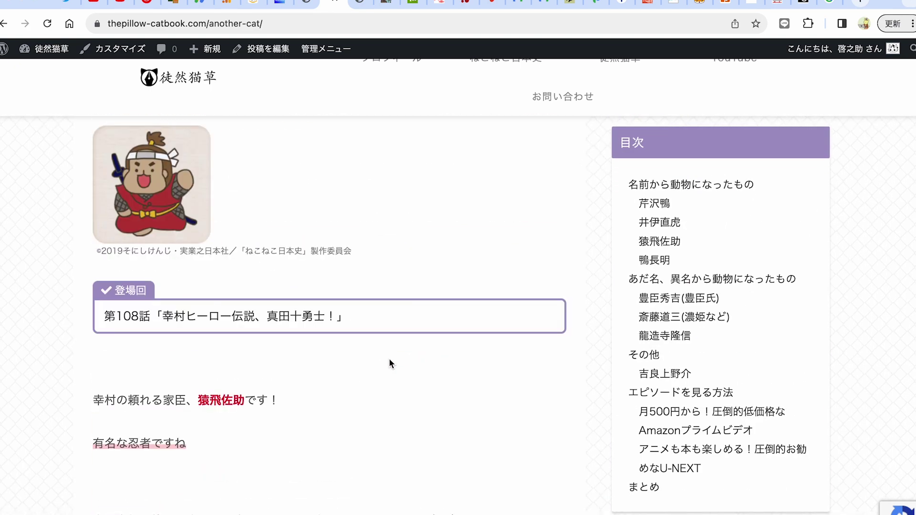
{"action": "scroll", "coordinate": [391, 345], "scroll_direction": "down", "scroll_amount": 12}
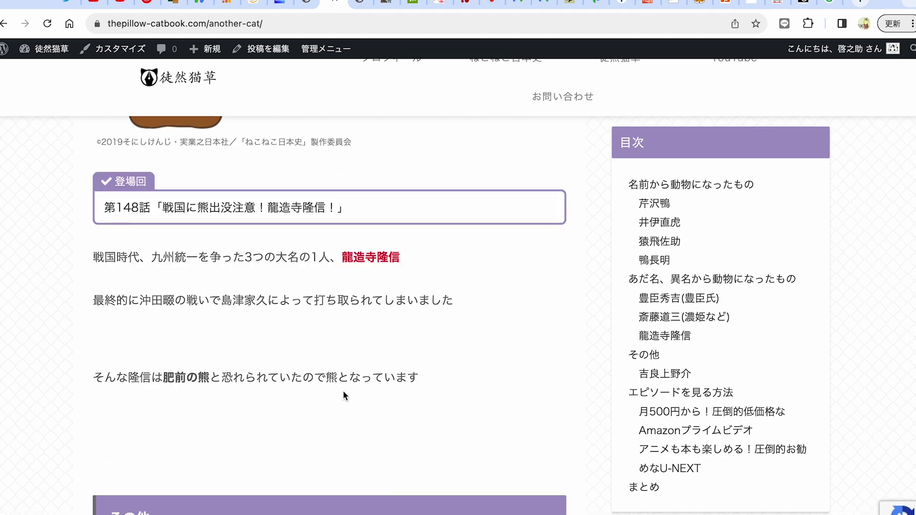
{"action": "scroll", "coordinate": [355, 399], "scroll_direction": "down", "scroll_amount": 20}
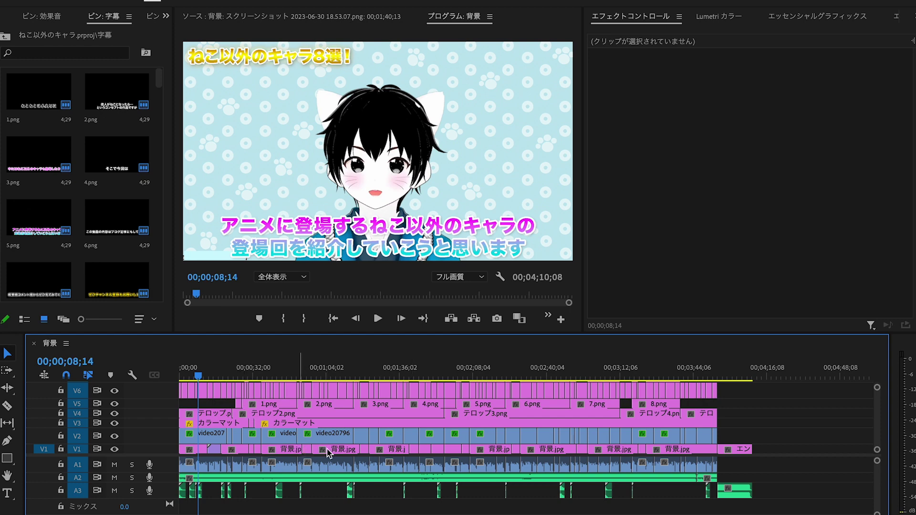
Step: Switch to Premiere Pro and review the captions and scenes at several points in the opening of the 背景 sequence
{"action": "scroll", "coordinate": [318, 457], "scroll_direction": "up", "scroll_amount": 8}
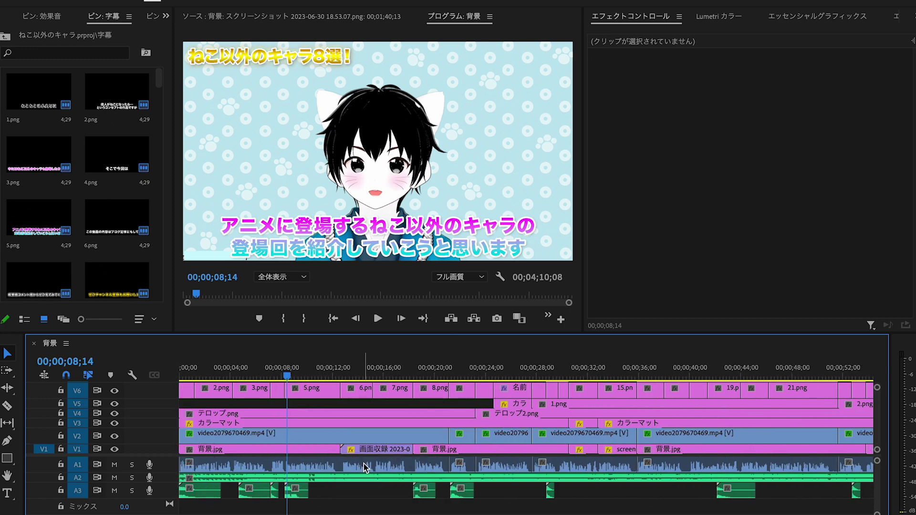
{"action": "left_click_drag", "start_coordinate": [337, 363], "coordinate": [448, 364]}
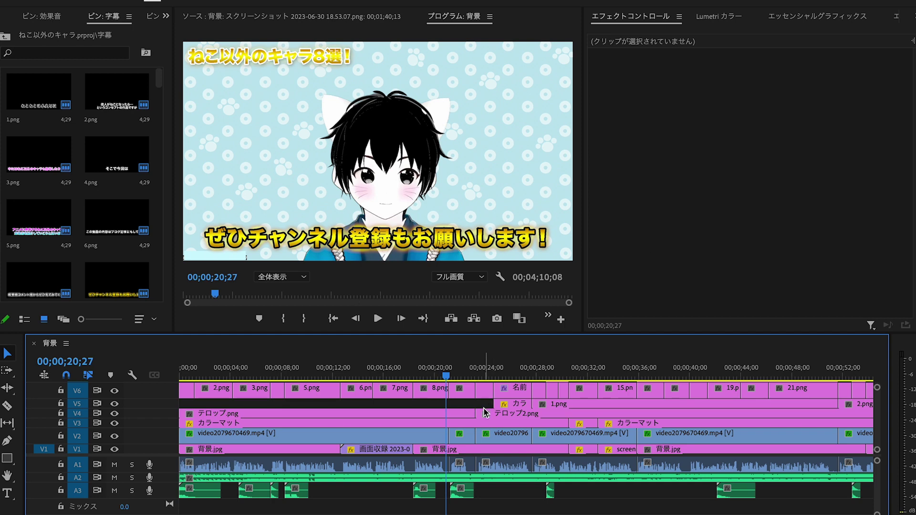
{"action": "left_click", "coordinate": [357, 370]}
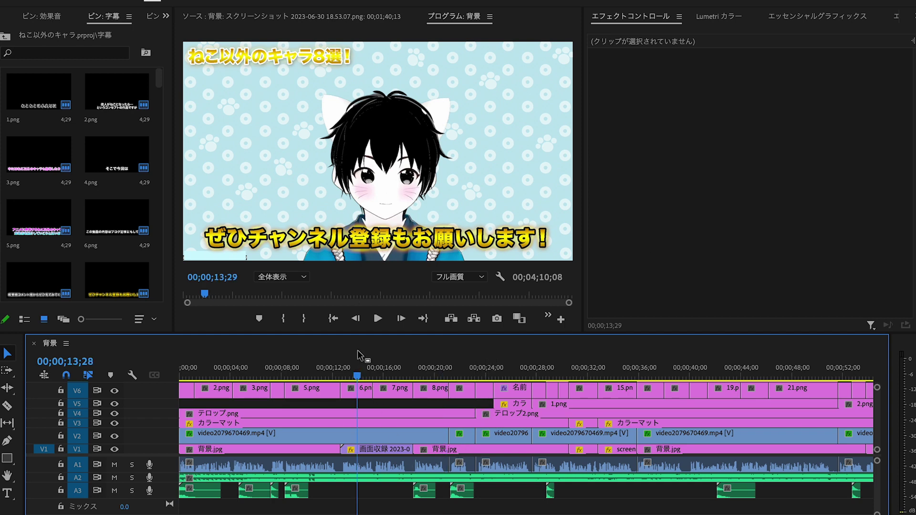
{"action": "left_click_drag", "start_coordinate": [446, 370], "coordinate": [458, 372]}
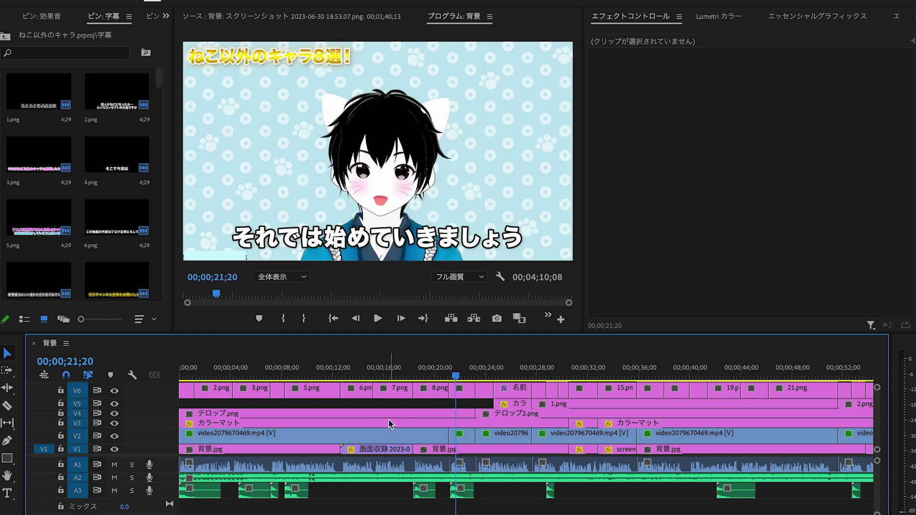
{"action": "left_click_drag", "start_coordinate": [511, 376], "coordinate": [586, 380]}
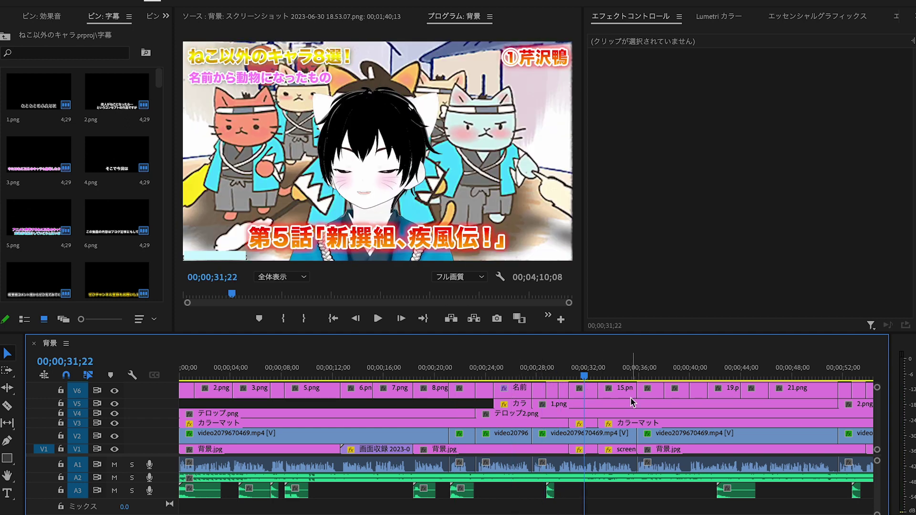
{"action": "left_click_drag", "start_coordinate": [618, 381], "coordinate": [656, 379]}
{"action": "left_click", "coordinate": [432, 376]}
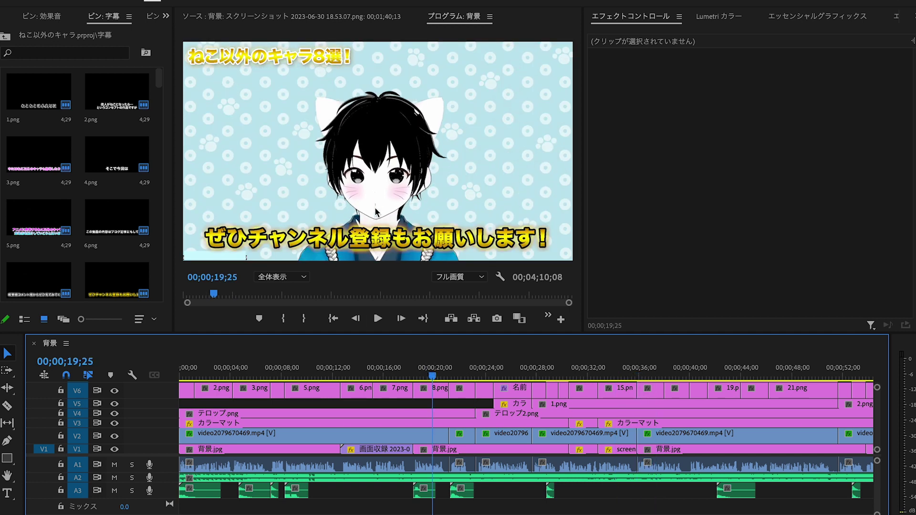
{"action": "left_click", "coordinate": [568, 377]}
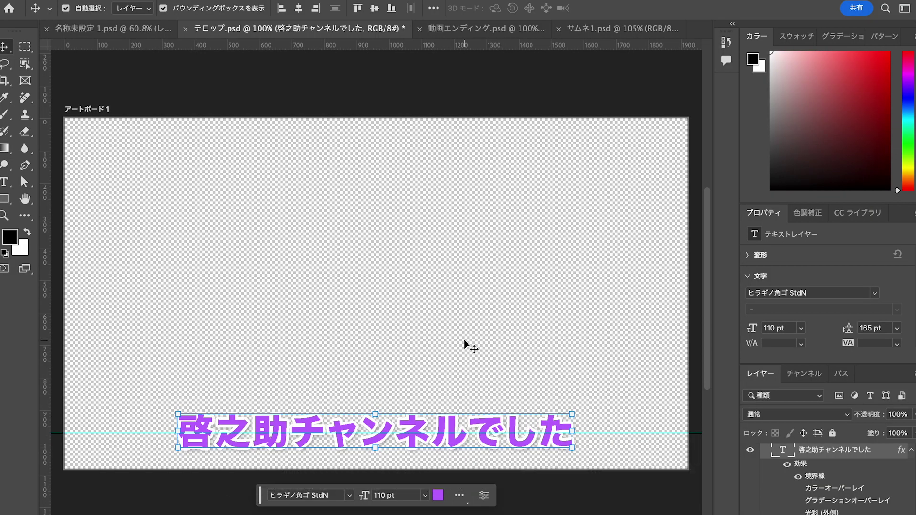
Step: Switch to Photoshop and replace the caption text in テロップ.psd with ねこねこ日本史
{"action": "double_click", "coordinate": [458, 439]}
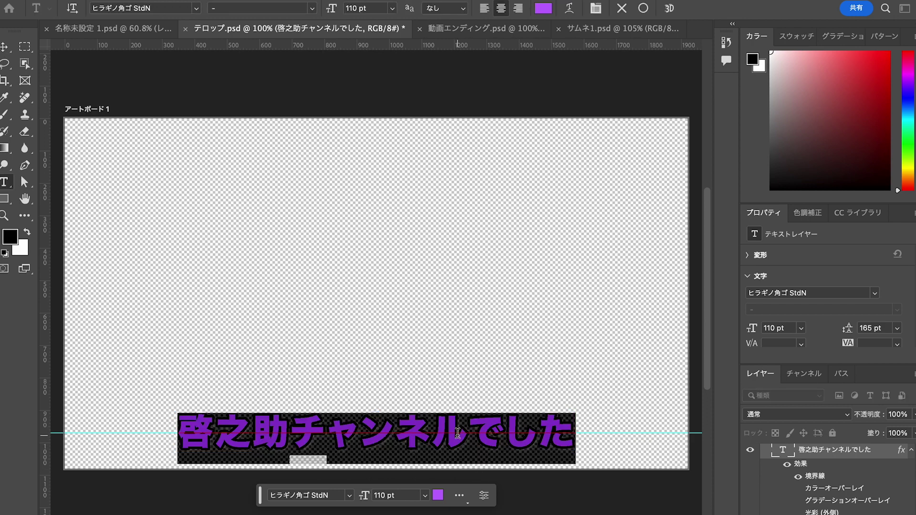
{"action": "type", "text": "ねこねこ日本史"}
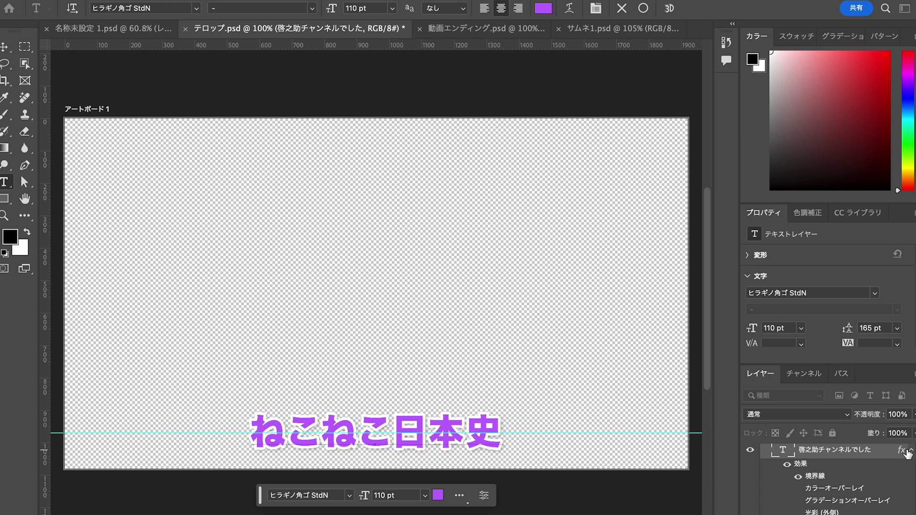
{"action": "key", "text": "ctrl+Return"}
{"action": "key", "text": "v"}
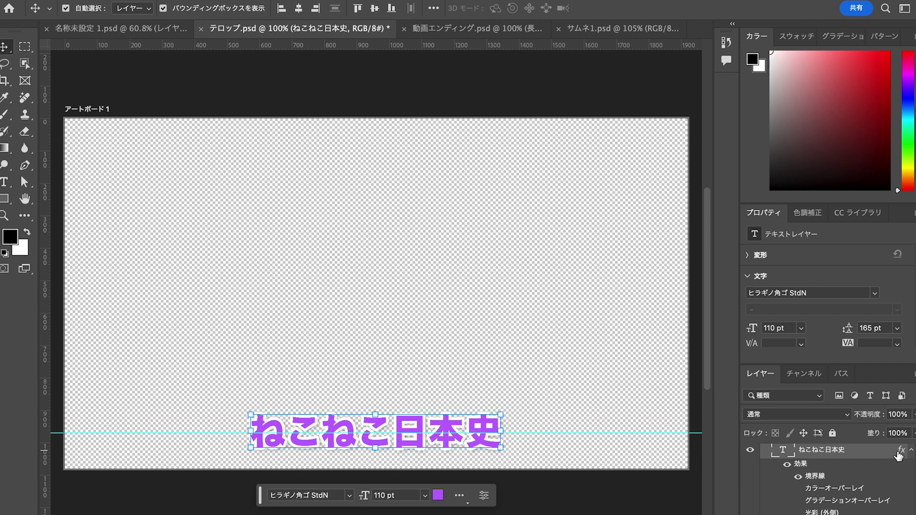
Step: Enable a gradient overlay on the ねこねこ日本史 caption and apply the orange-to-red カスタム gradient preset
{"action": "double_click", "coordinate": [897, 453]}
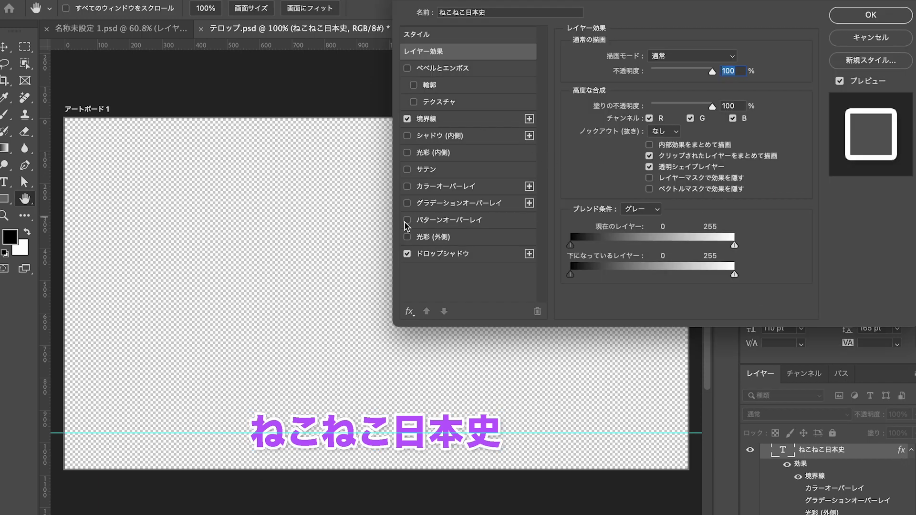
{"action": "left_click", "coordinate": [408, 203]}
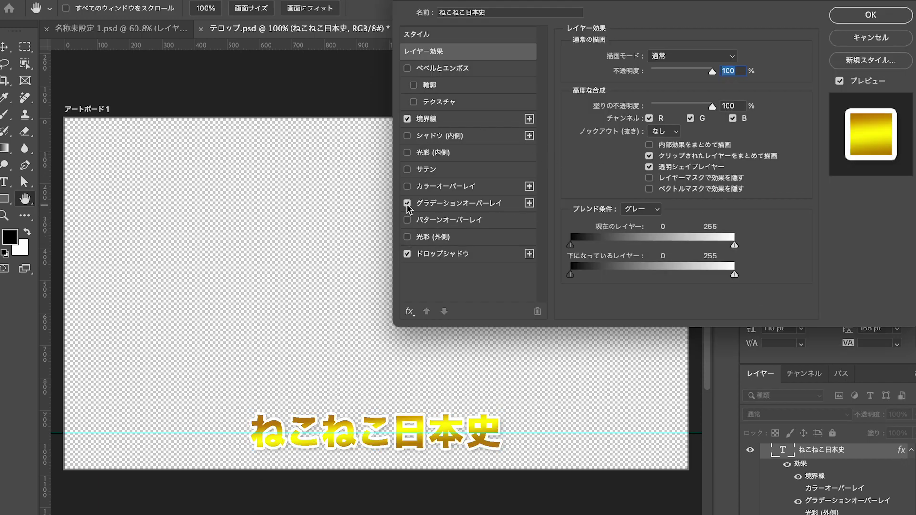
{"action": "left_click", "coordinate": [446, 205]}
{"action": "left_click", "coordinate": [649, 95]}
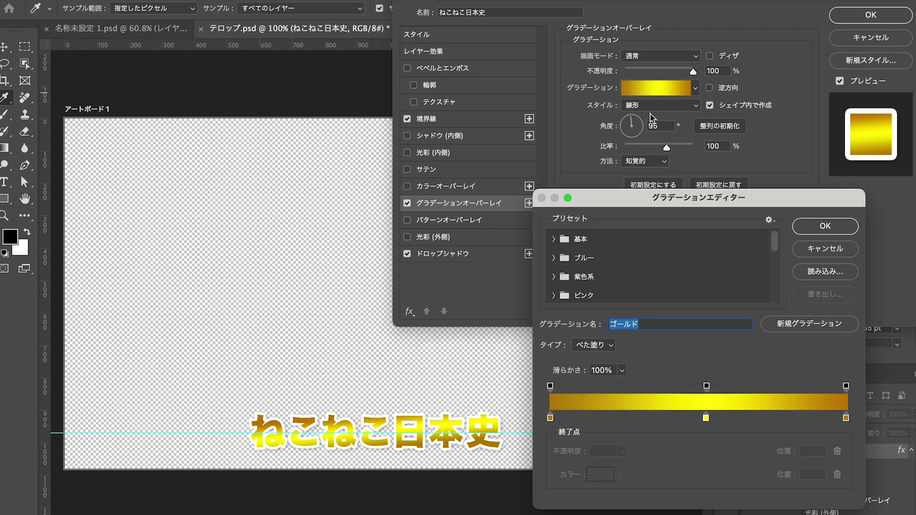
{"action": "left_click", "coordinate": [554, 278]}
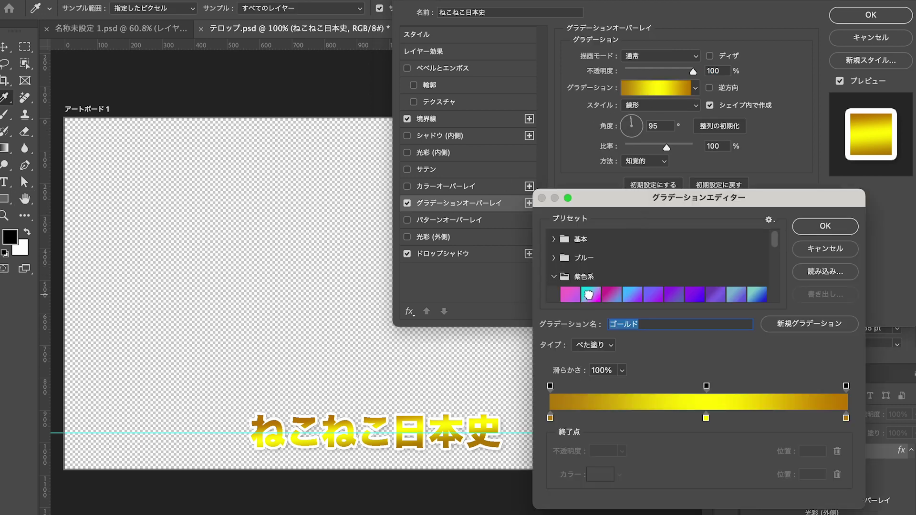
{"action": "left_click", "coordinate": [588, 292]}
{"action": "scroll", "coordinate": [634, 271], "scroll_direction": "down", "scroll_amount": 1}
{"action": "scroll", "coordinate": [634, 272], "scroll_direction": "down", "scroll_amount": 5}
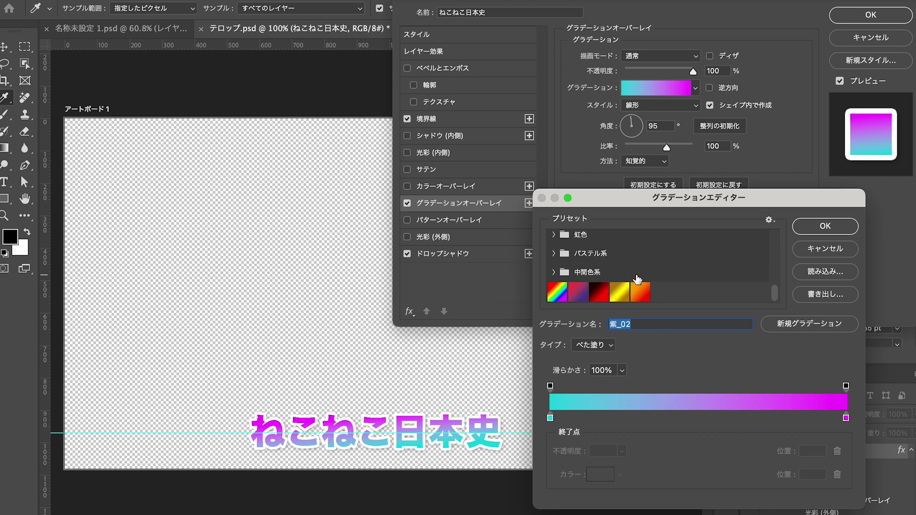
{"action": "left_click", "coordinate": [638, 289]}
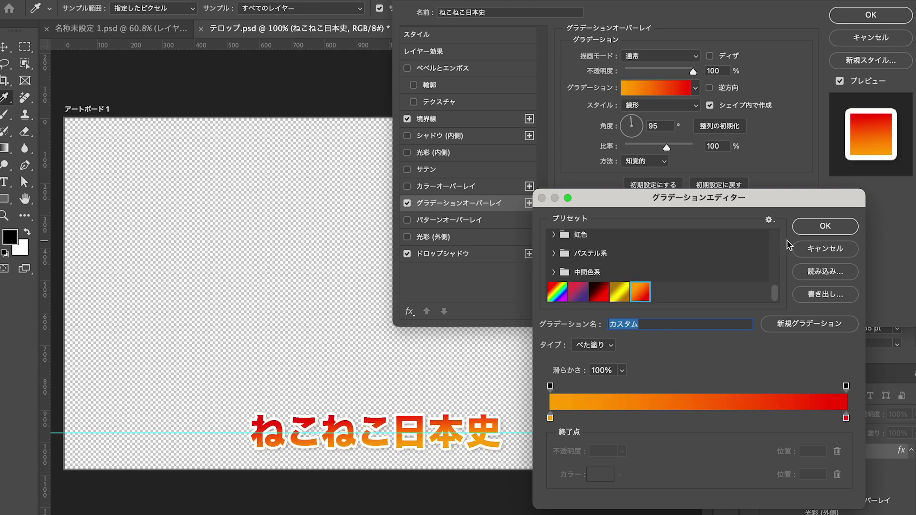
{"action": "left_click", "coordinate": [825, 226]}
Step: Keep the caption's stroke colour white (ffffff), enable its outer glow, and apply the layer style
{"action": "left_click", "coordinate": [438, 127]}
{"action": "left_click", "coordinate": [597, 155]}
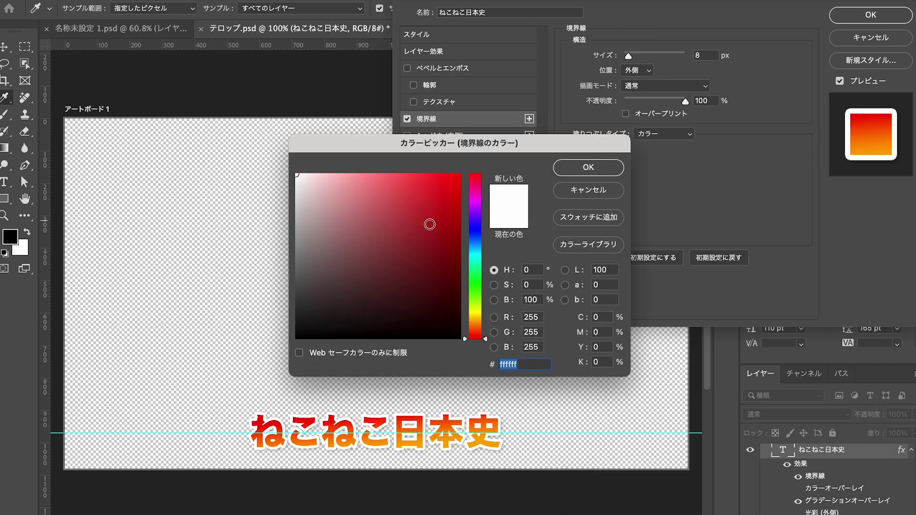
{"action": "left_click", "coordinate": [552, 173]}
{"action": "left_click", "coordinate": [444, 239]}
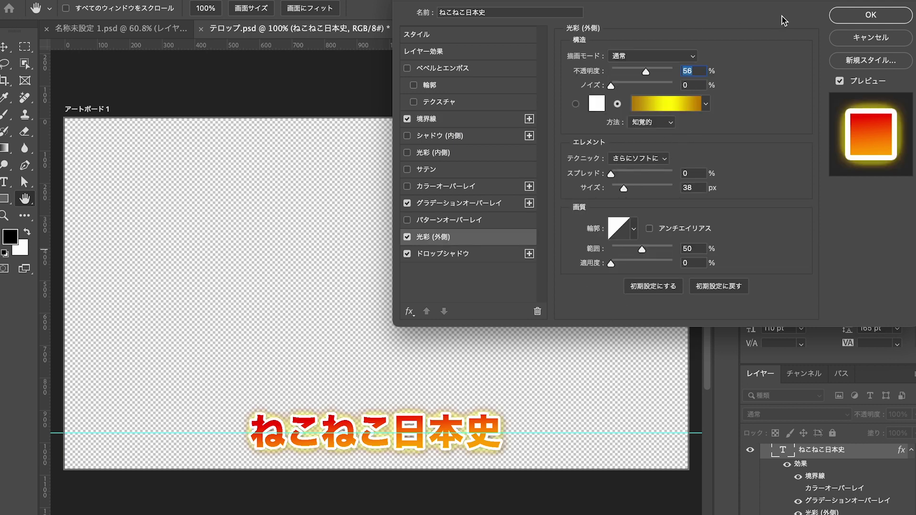
{"action": "left_click", "coordinate": [859, 17]}
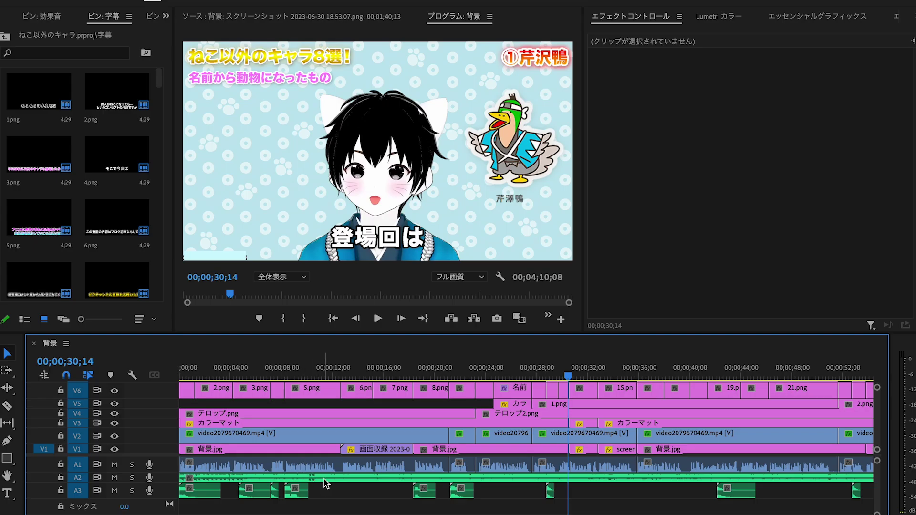
Step: Switch to Premiere Pro, select the それゆけワンダーランド.wav music clip, and review the 背景 sequence from the opening scenes to the エンディング.jpg card
{"action": "left_click", "coordinate": [324, 479]}
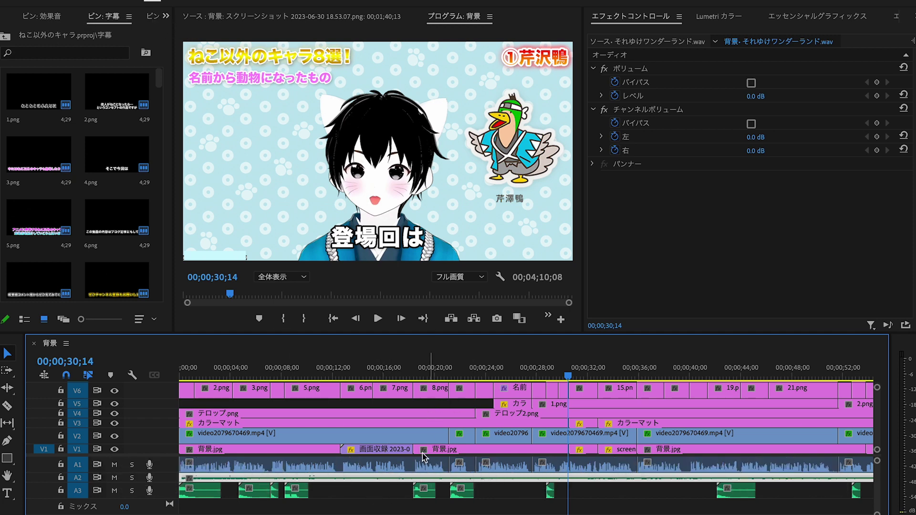
{"action": "left_click_drag", "start_coordinate": [247, 371], "coordinate": [280, 372]}
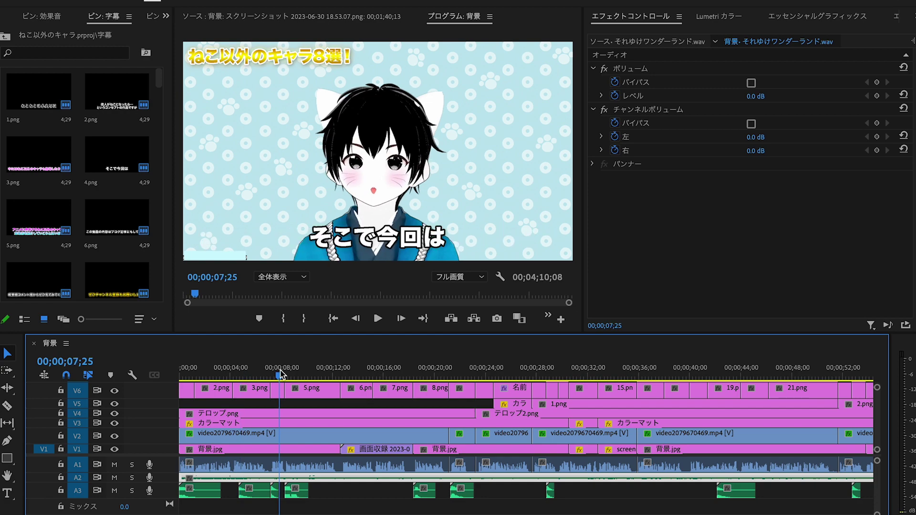
{"action": "left_click", "coordinate": [400, 372]}
{"action": "left_click_drag", "start_coordinate": [401, 372], "coordinate": [553, 372]}
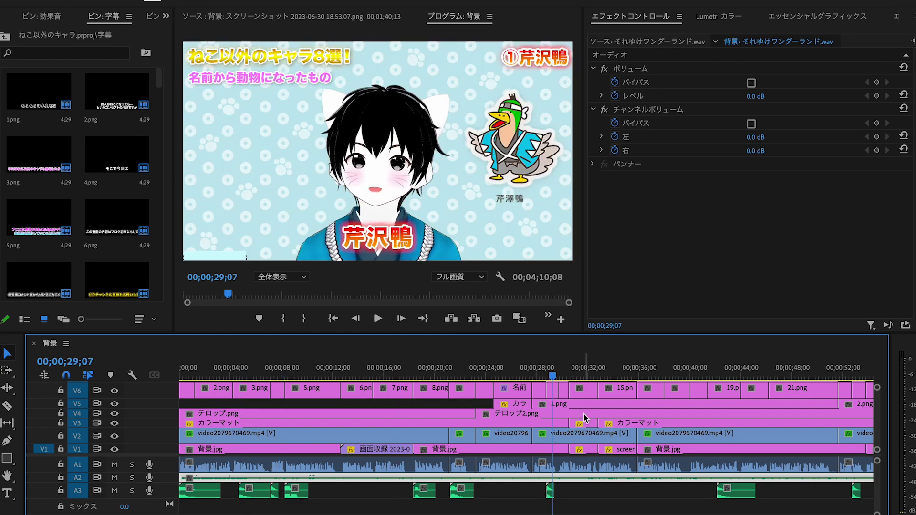
{"action": "scroll", "coordinate": [584, 418], "scroll_direction": "down", "scroll_amount": 15}
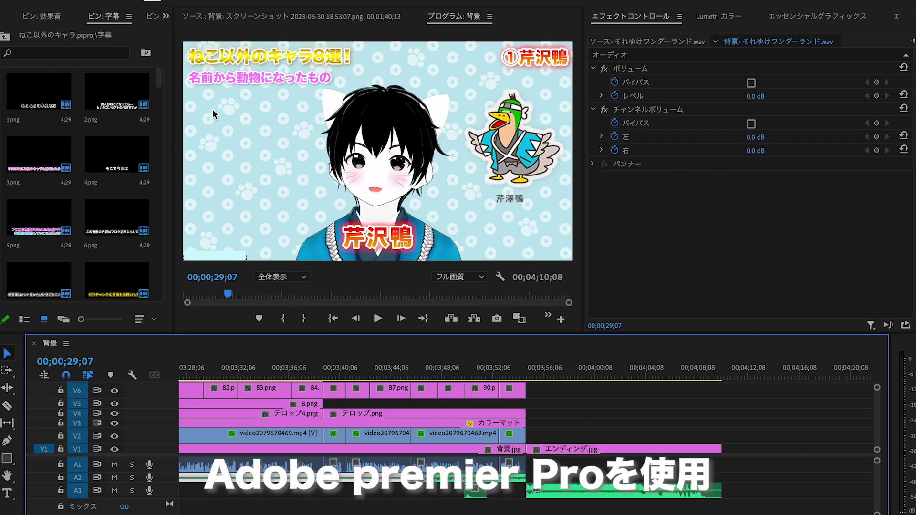
{"action": "left_click", "coordinate": [575, 374]}
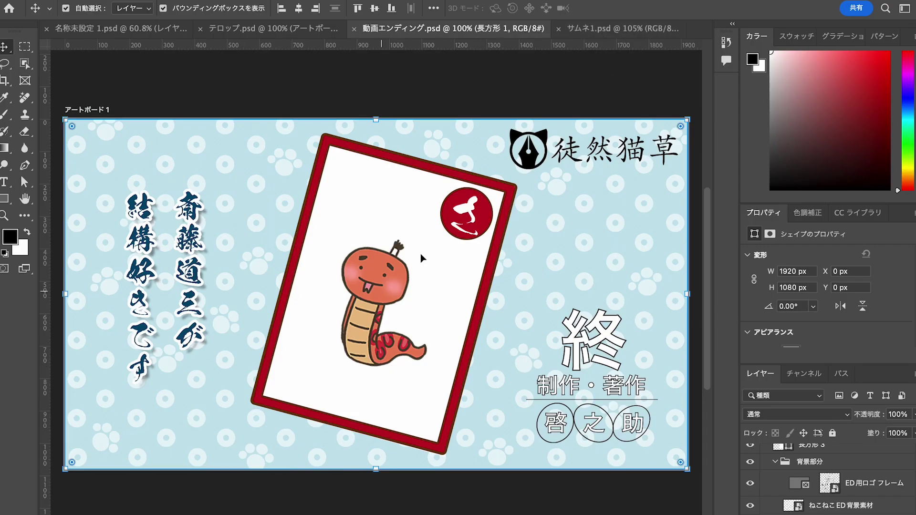
Step: Switch to Photoshop and inspect the layers and vertical text 斎藤道三が結構好きです of the ending card in 動画エンディング.psd
{"action": "scroll", "coordinate": [831, 510], "scroll_direction": "down", "scroll_amount": 1}
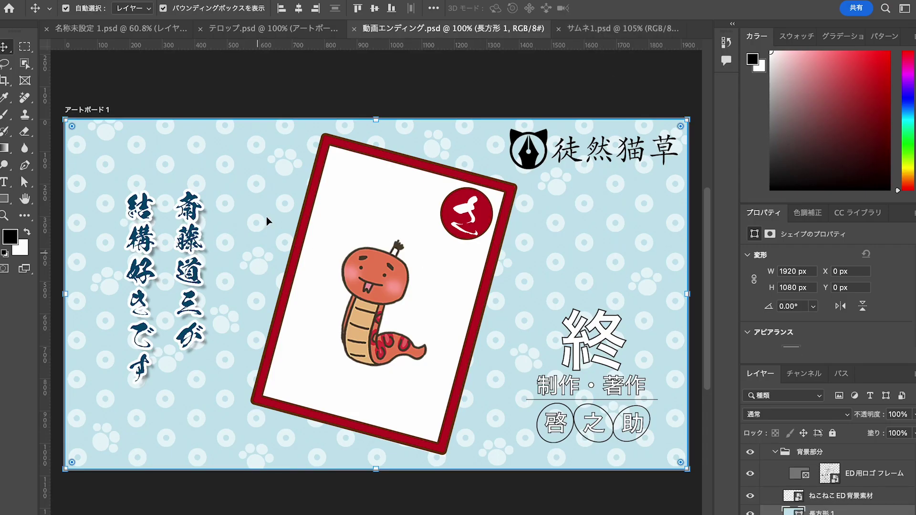
{"action": "double_click", "coordinate": [184, 304]}
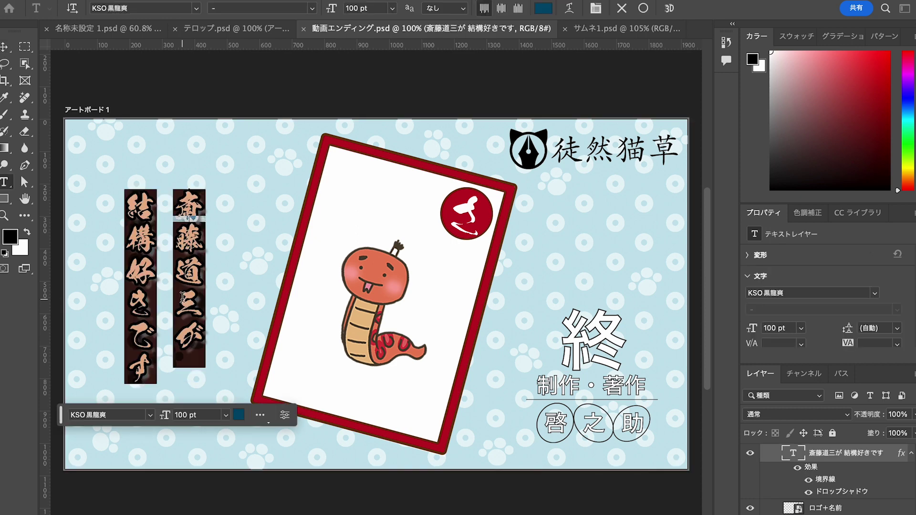
{"action": "left_click", "coordinate": [433, 271]}
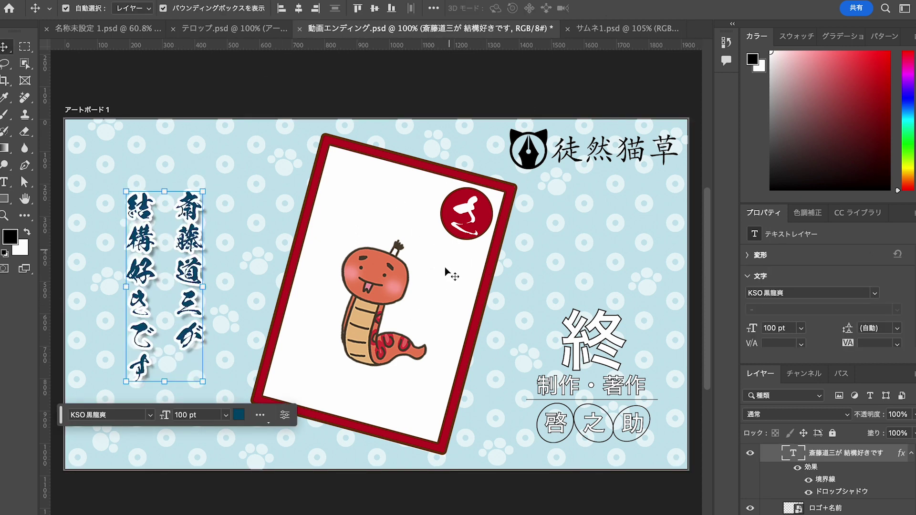
Step: Switch to Premiere Pro, view the scene at 00;03;41;29, and look through the numbered caption images in the 字幕 bin
{"action": "left_click", "coordinate": [428, 502]}
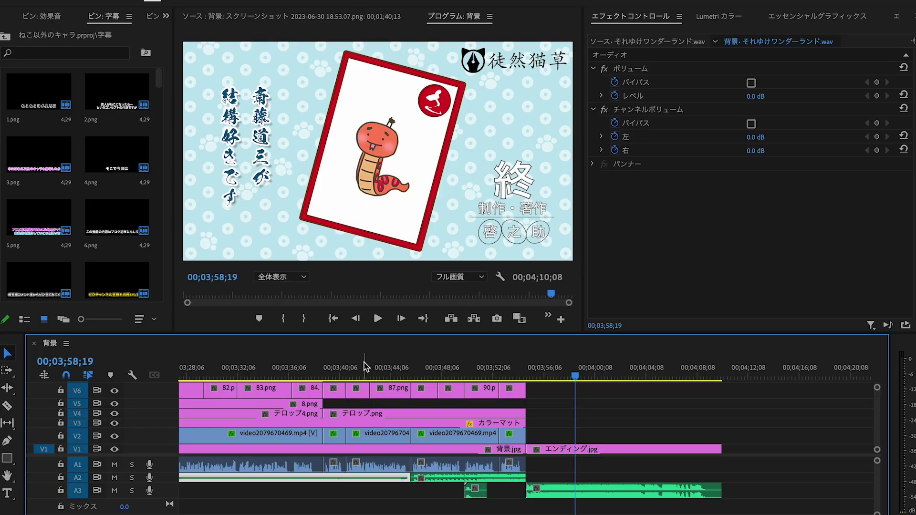
{"action": "left_click", "coordinate": [363, 367]}
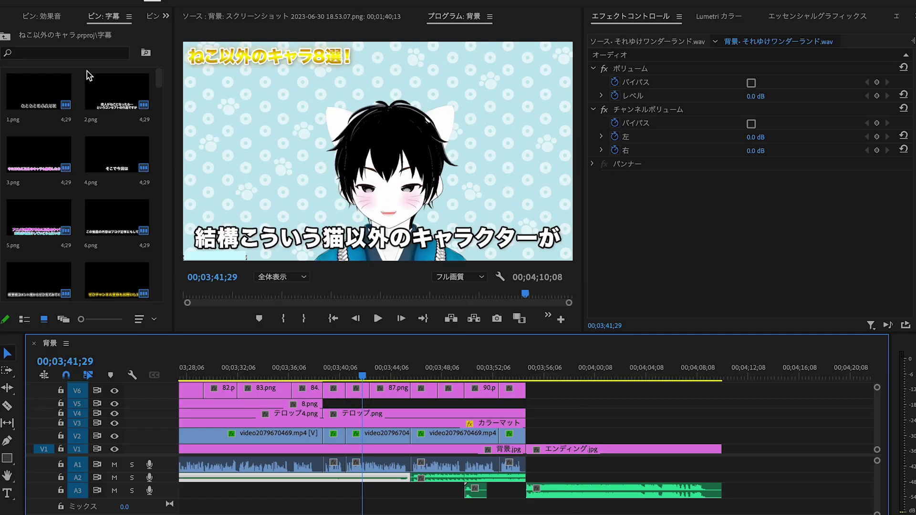
{"action": "scroll", "coordinate": [102, 206], "scroll_direction": "down", "scroll_amount": 20}
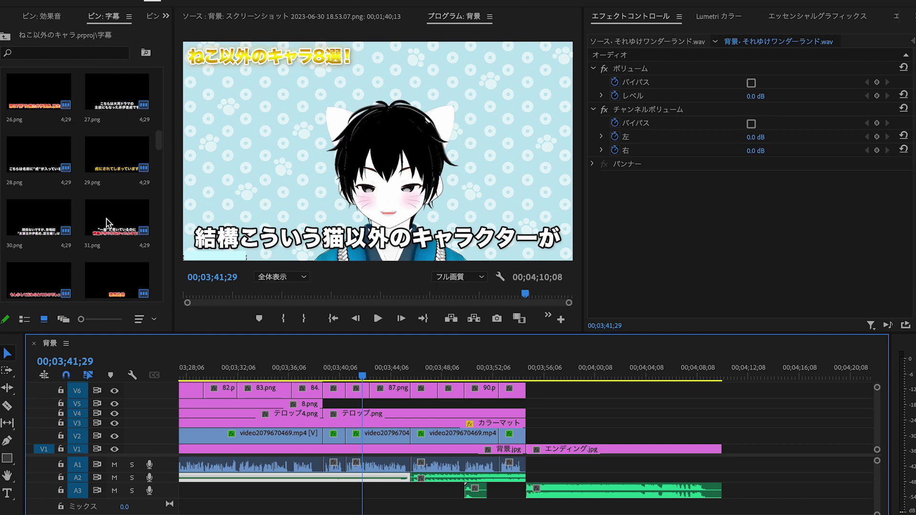
{"action": "scroll", "coordinate": [108, 229], "scroll_direction": "down", "scroll_amount": 15}
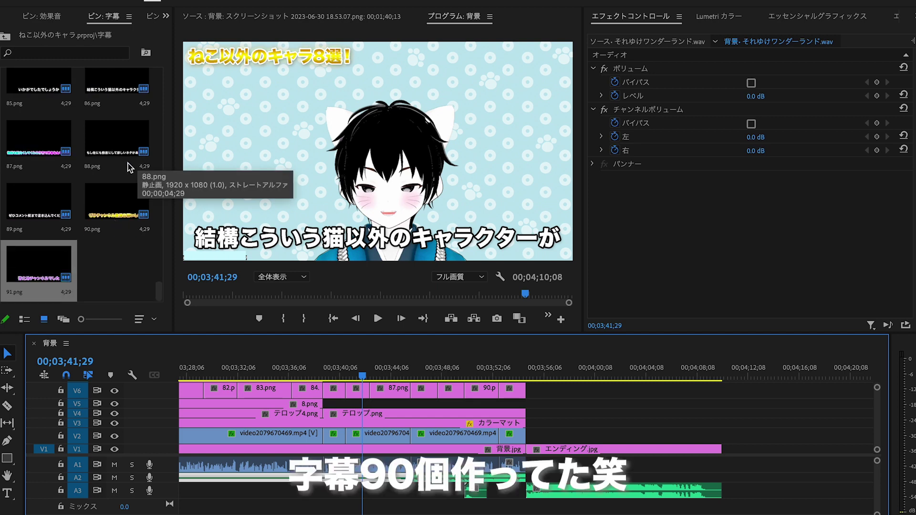
{"action": "scroll", "coordinate": [105, 189], "scroll_direction": "up", "scroll_amount": 5}
{"action": "scroll", "coordinate": [102, 188], "scroll_direction": "up", "scroll_amount": 20}
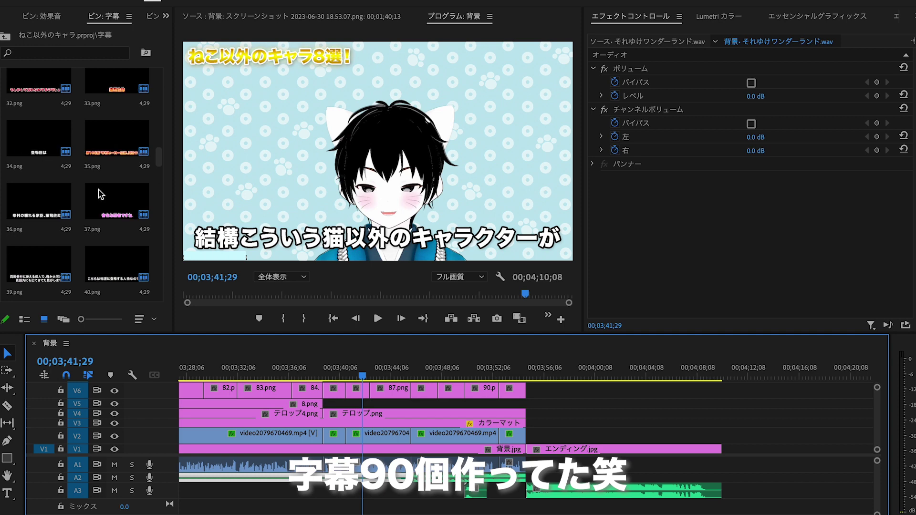
{"action": "scroll", "coordinate": [91, 186], "scroll_direction": "up", "scroll_amount": 6}
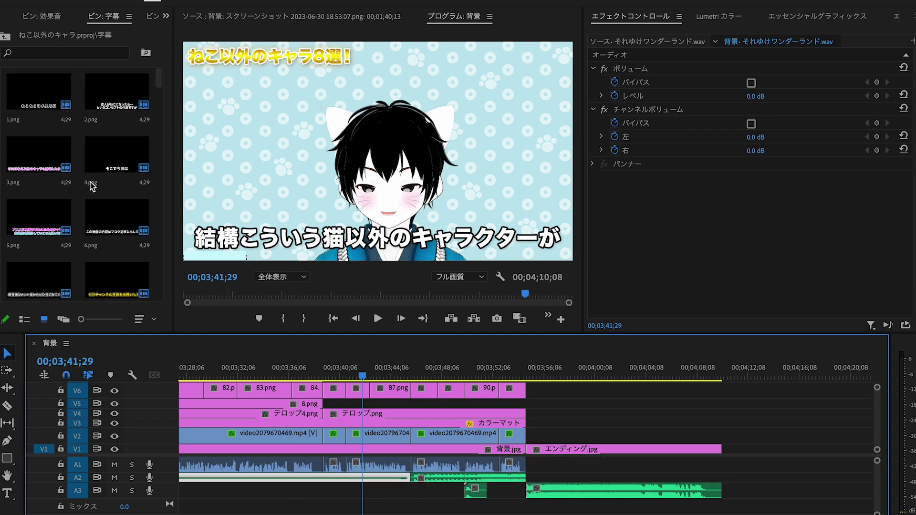
{"action": "scroll", "coordinate": [114, 239], "scroll_direction": "down", "scroll_amount": 4}
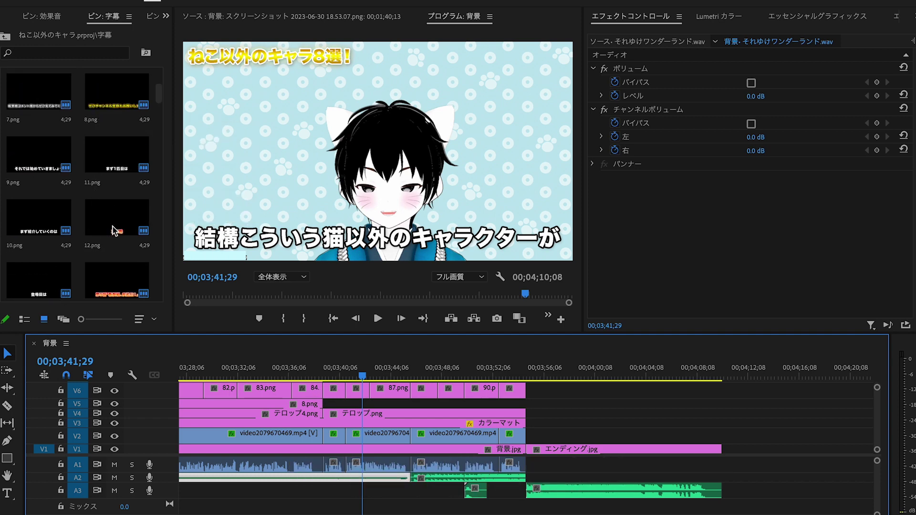
{"action": "scroll", "coordinate": [118, 257], "scroll_direction": "down", "scroll_amount": 8}
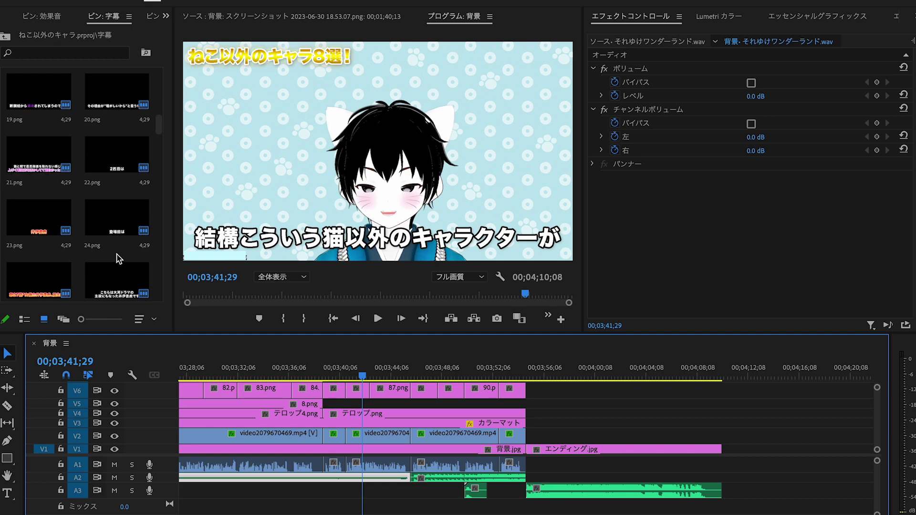
{"action": "scroll", "coordinate": [118, 258], "scroll_direction": "down", "scroll_amount": 14}
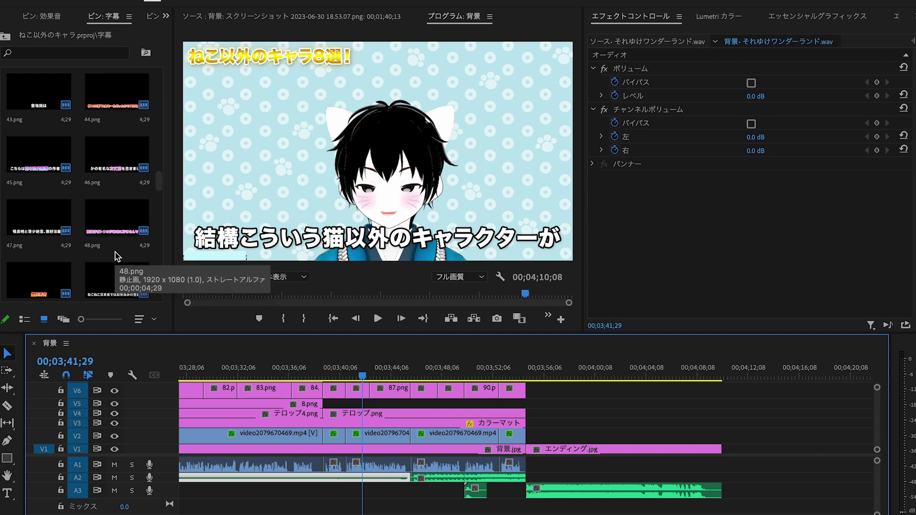
{"action": "scroll", "coordinate": [116, 256], "scroll_direction": "down", "scroll_amount": 12}
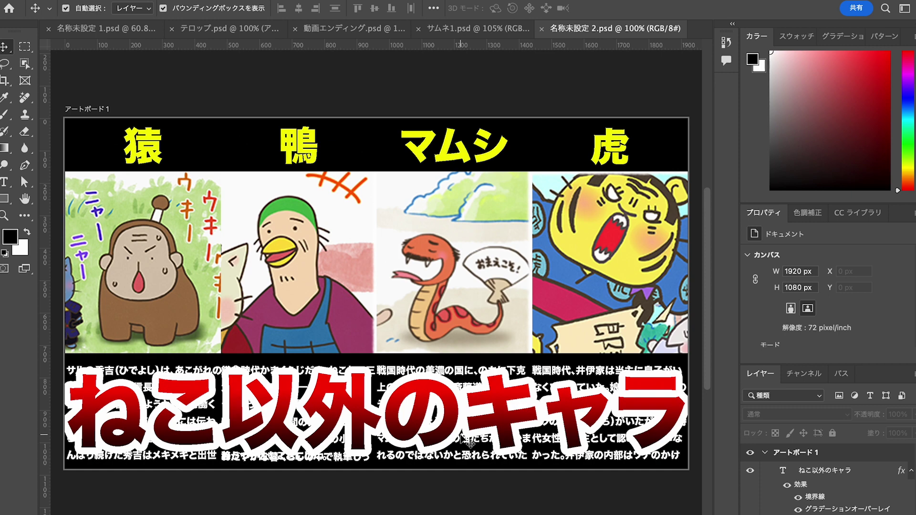
Step: Switch to Photoshop and try replacing the ねこ以外のキャラ title in 名称未設定 2.psd with 良いいい, then discard the text edit
{"action": "left_click", "coordinate": [455, 432]}
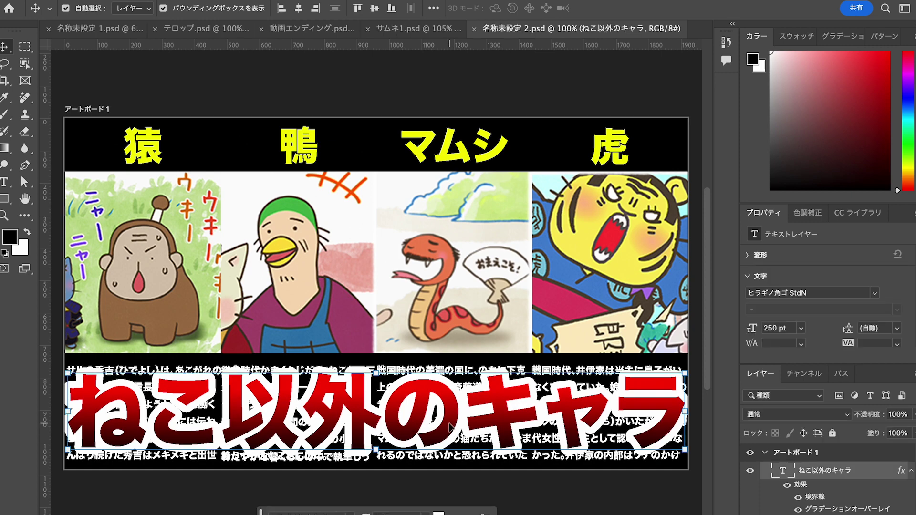
{"action": "double_click", "coordinate": [436, 424]}
{"action": "key", "text": "ctrl+Return"}
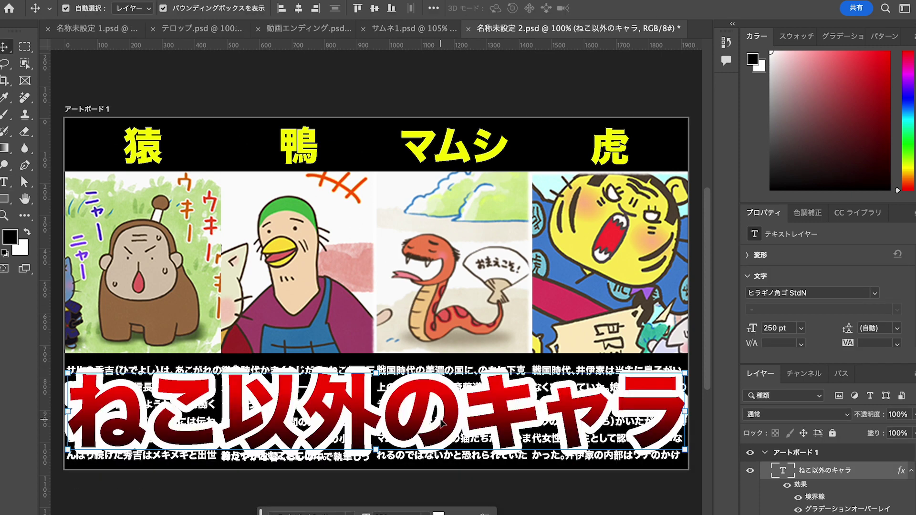
{"action": "double_click", "coordinate": [435, 422]}
{"action": "type", "text": "いいいい"}
{"action": "key", "text": "space"}
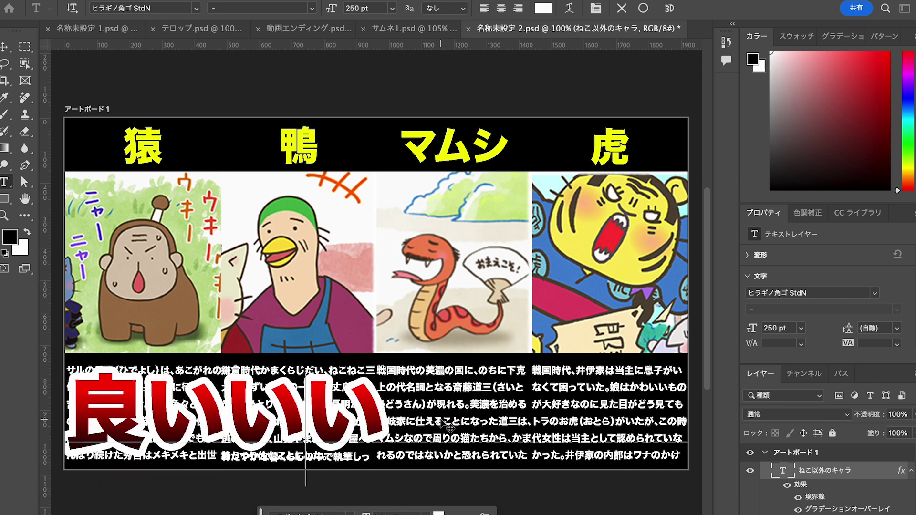
{"action": "key", "text": "Escape"}
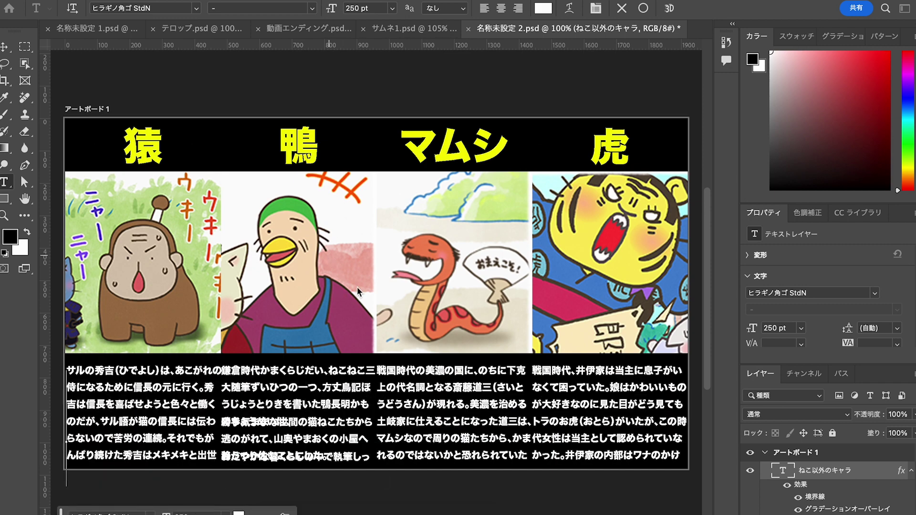
{"action": "key", "text": "Escape"}
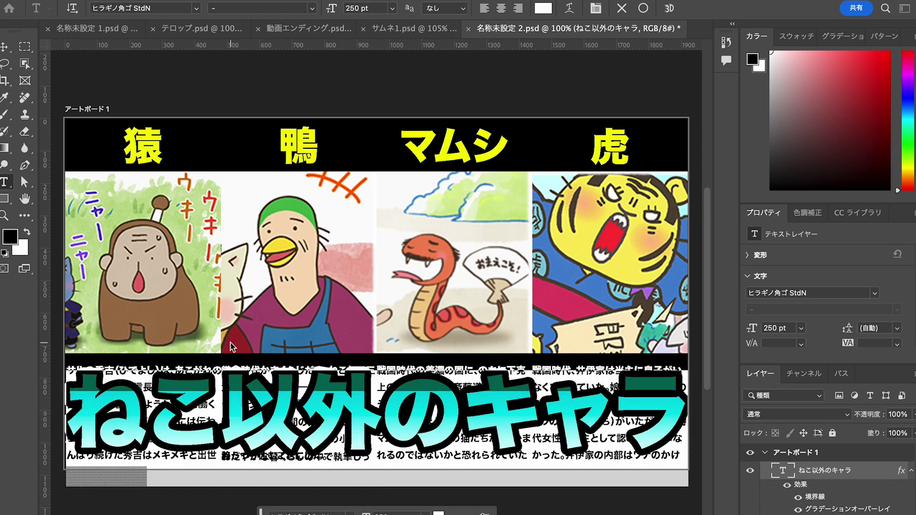
{"action": "key", "text": "v"}
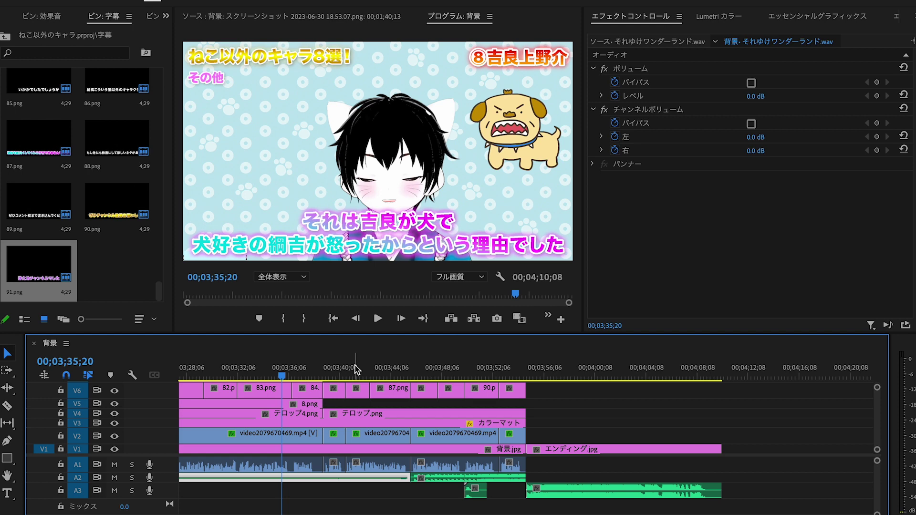
Step: Switch to Premiere Pro and view the 吉良上野介 scene at 00;03;34;07 in the 背景 sequence
{"action": "left_click", "coordinate": [264, 362]}
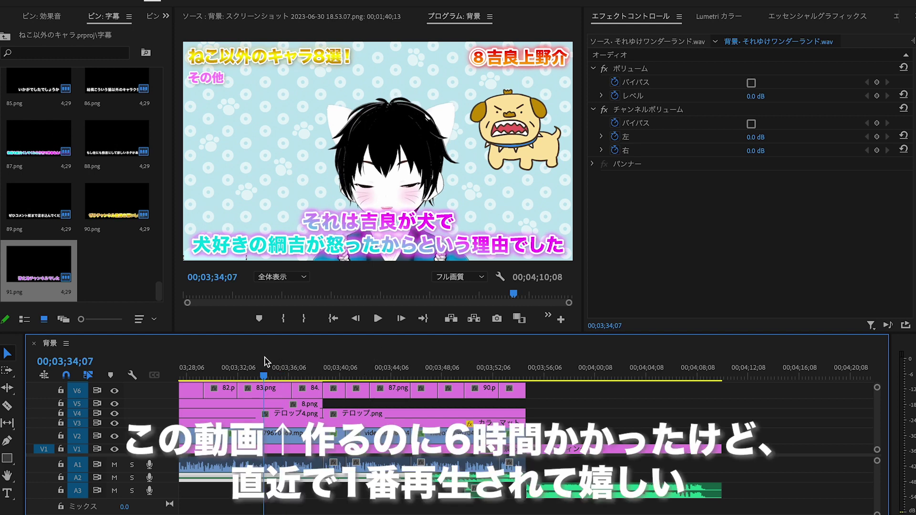